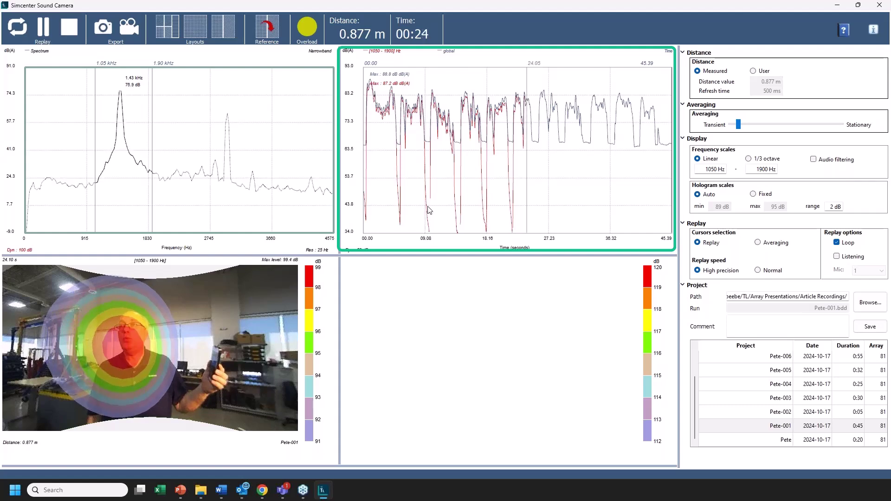
Centre the analysis band on the 3 kHz phone tone, spanning 2550–3400 Hz
{"action": "left_click", "coordinate": [68, 363]}
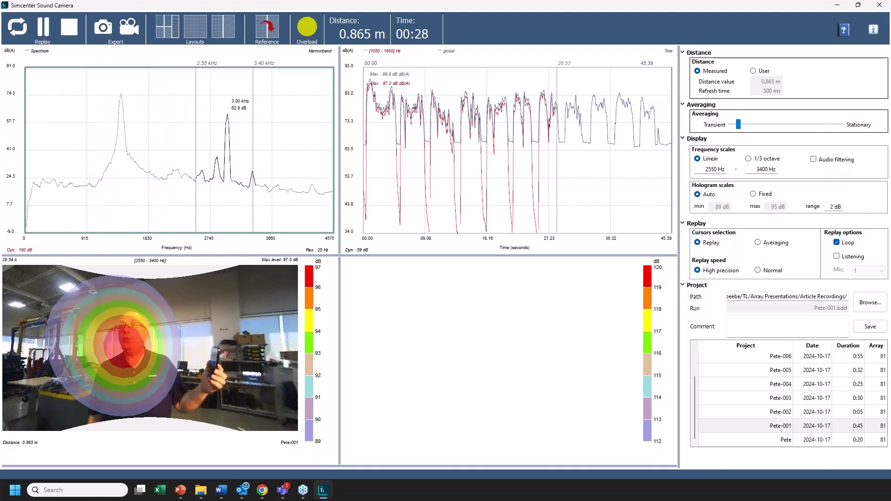
{"action": "left_click", "coordinate": [227, 140]}
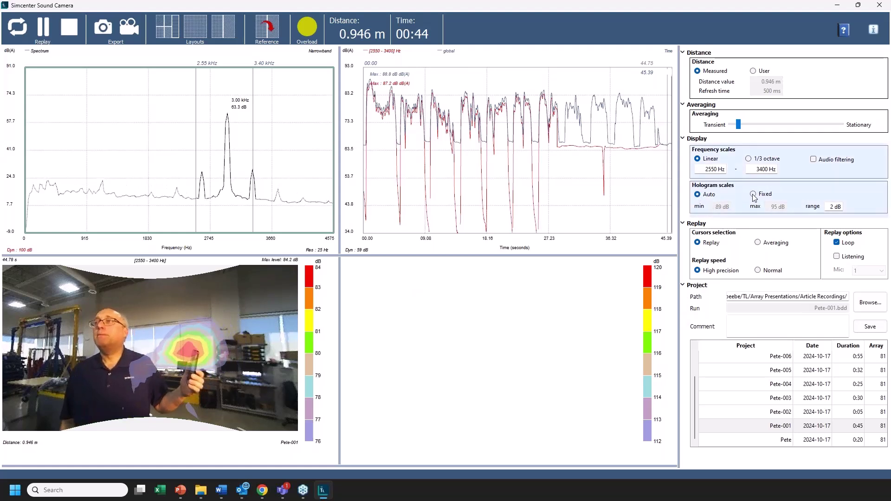
Lock the hologram scale and move the band to the 1.4 kHz whistle, then to 2675–3500 Hz
{"action": "left_click", "coordinate": [753, 195]}
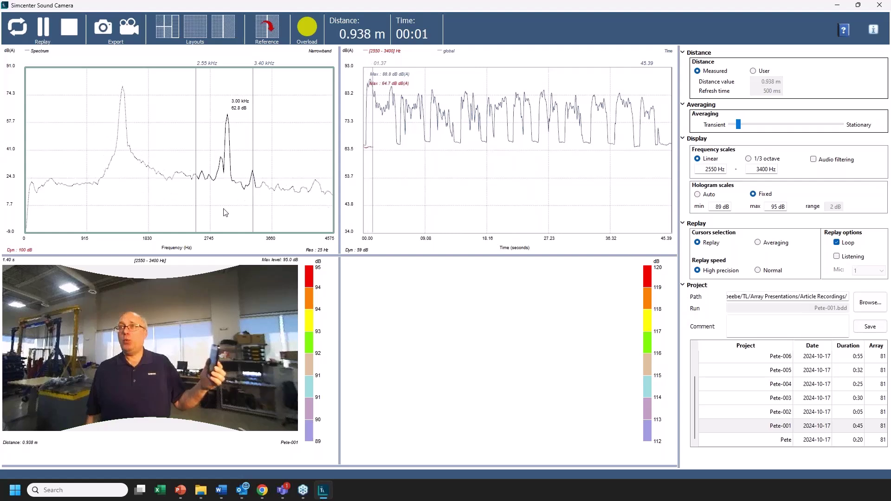
{"action": "left_click_drag", "start_coordinate": [224, 213], "coordinate": [111, 201]}
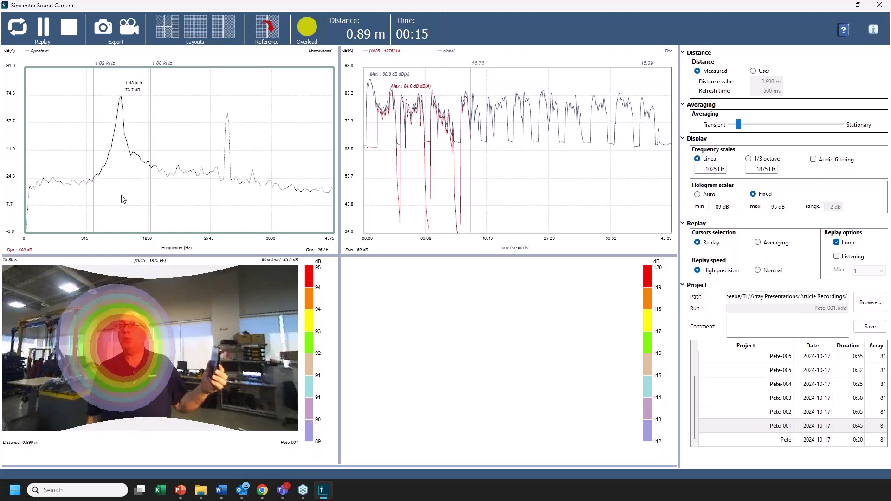
{"action": "left_click_drag", "start_coordinate": [124, 198], "coordinate": [235, 230]}
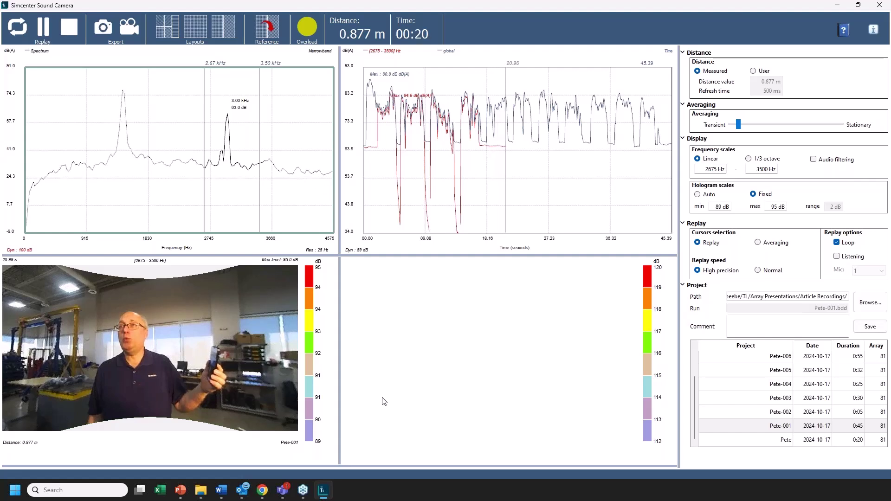
Use automatic hologram scaling with an 8 dB range, shift the band to 1050–1875 Hz, and restore 2 dB
{"action": "left_click", "coordinate": [698, 195]}
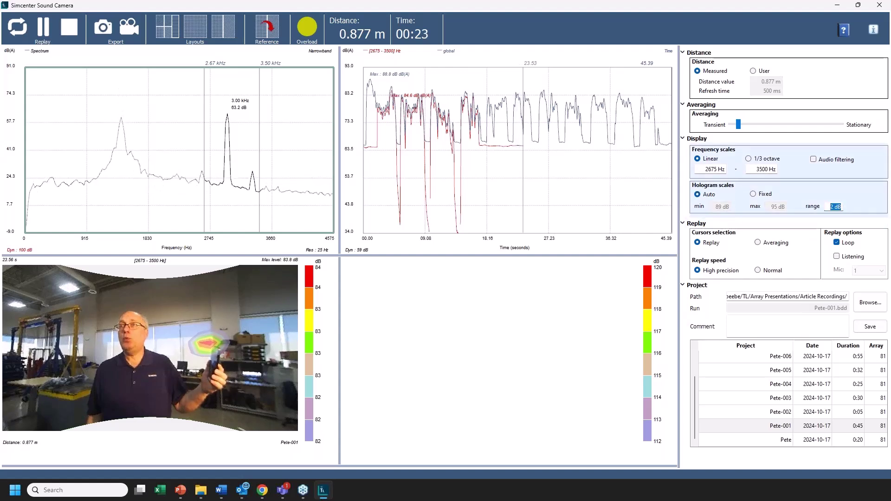
{"action": "type", "text": "8"}
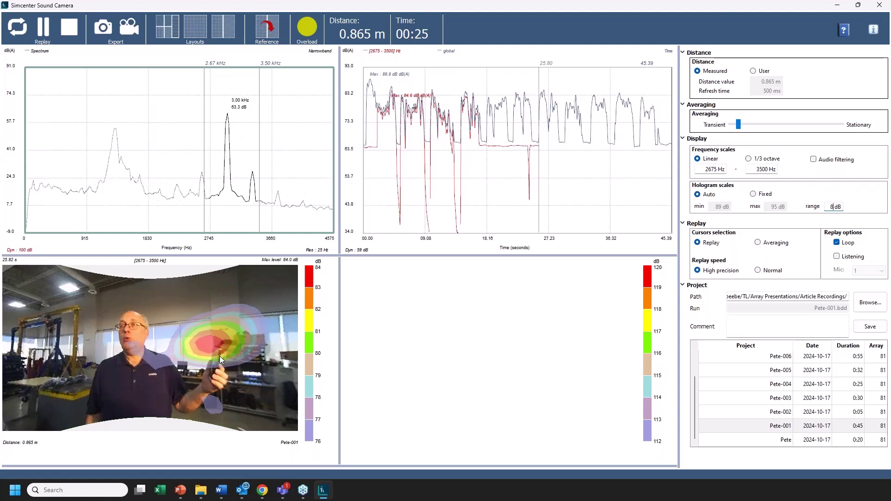
{"action": "left_click_drag", "start_coordinate": [229, 209], "coordinate": [105, 200]}
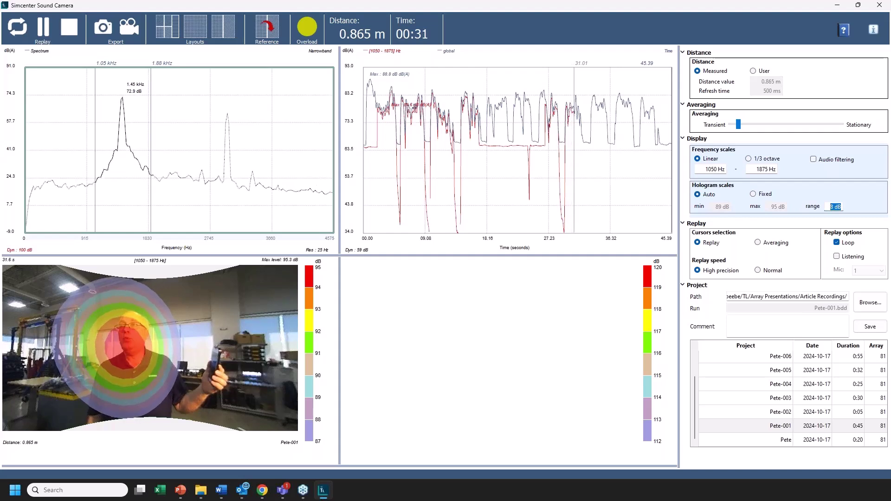
{"action": "type", "text": "2"}
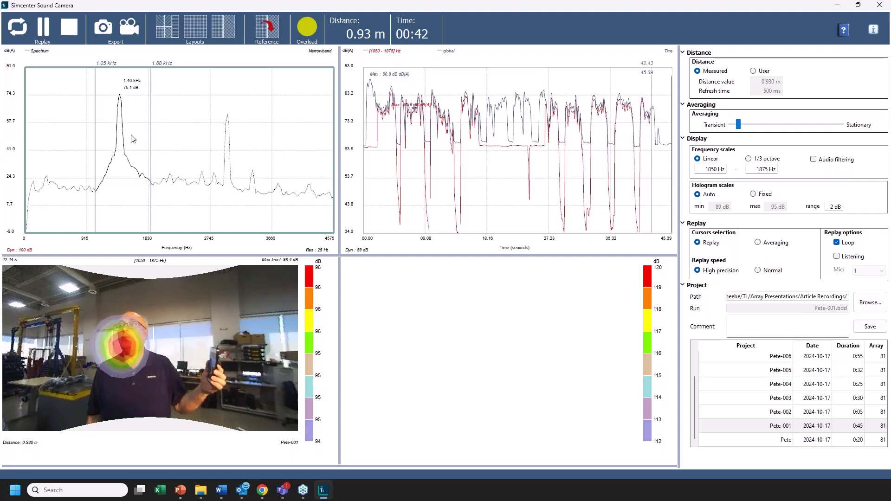
Widen the band to 25–4475 Hz and zoom the spectrum axis to 6675 Hz, then load Run-001
{"action": "scroll", "coordinate": [133, 138], "scroll_direction": "down", "scroll_amount": 5}
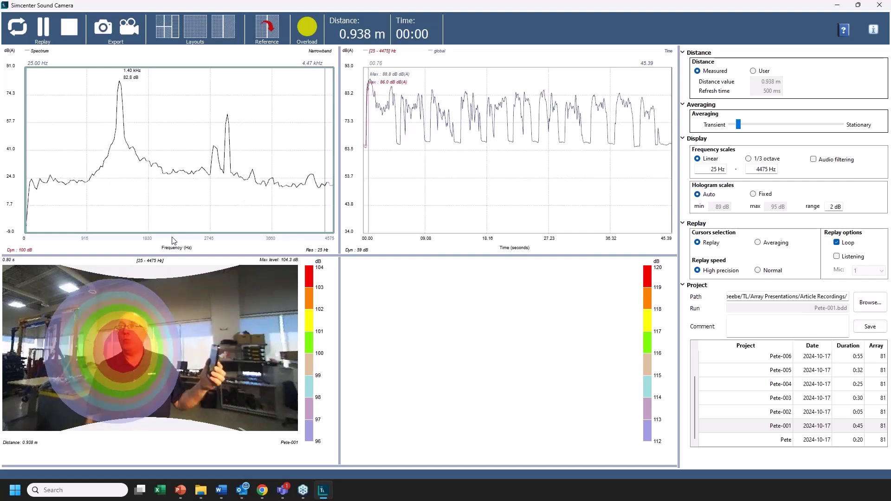
{"action": "scroll", "coordinate": [173, 240], "scroll_direction": "up", "scroll_amount": 2}
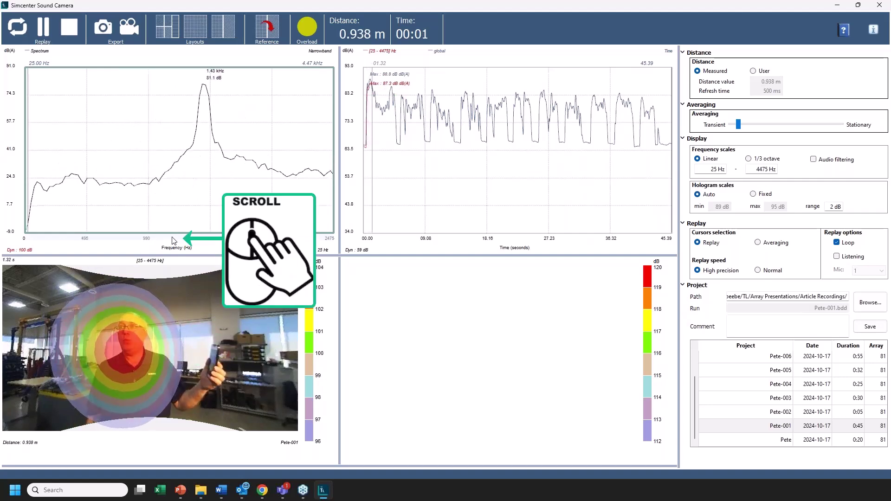
{"action": "scroll", "coordinate": [173, 240], "scroll_direction": "down", "scroll_amount": 3}
{"action": "scroll", "coordinate": [172, 239], "scroll_direction": "down", "scroll_amount": 3}
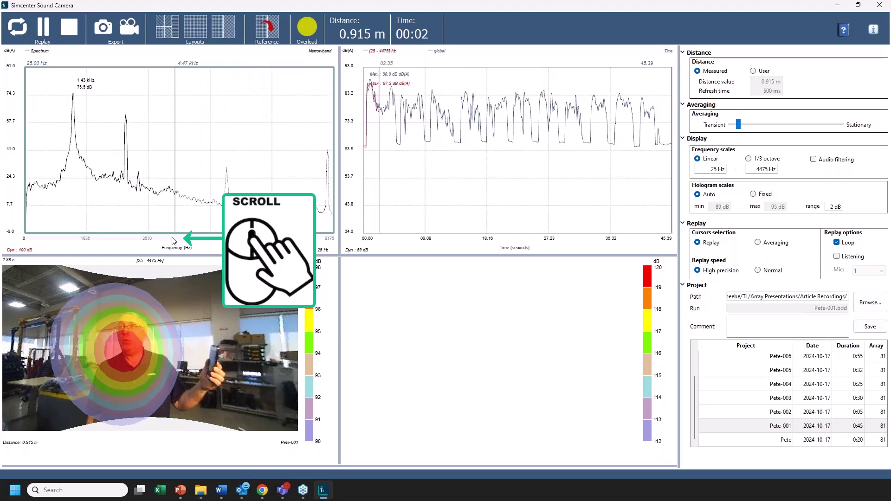
{"action": "scroll", "coordinate": [172, 240], "scroll_direction": "down", "scroll_amount": 2}
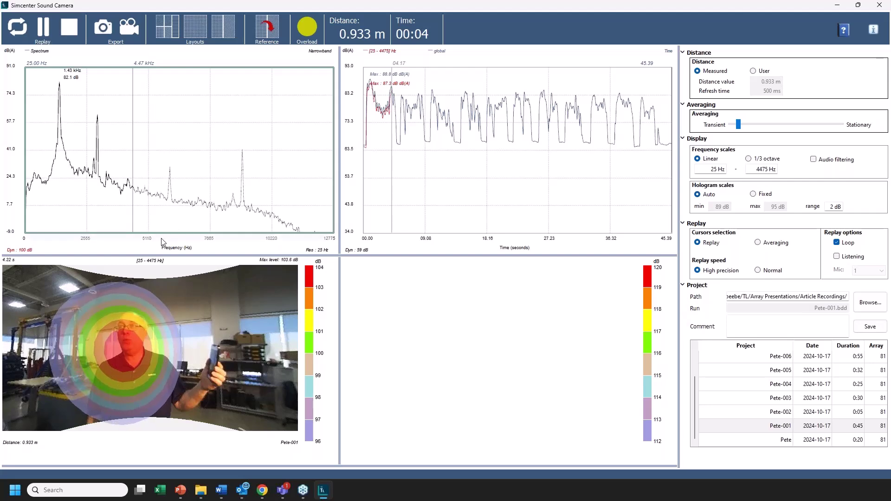
{"action": "scroll", "coordinate": [167, 239], "scroll_direction": "up", "scroll_amount": 2}
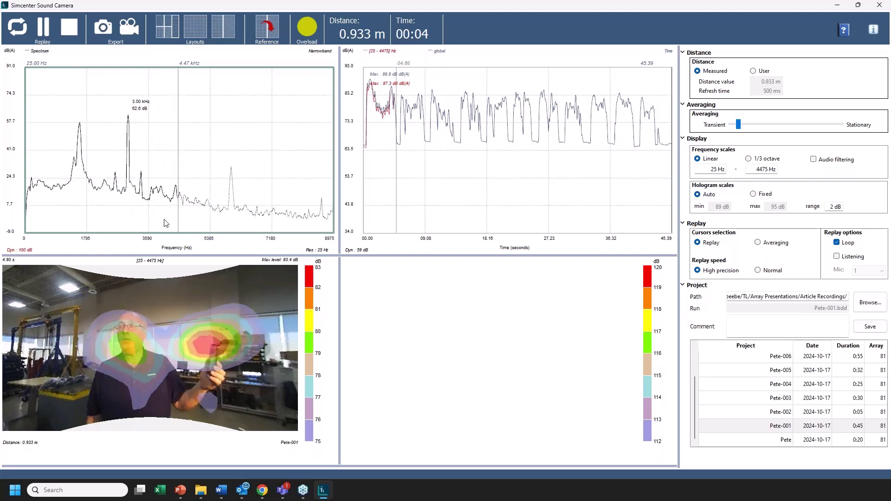
{"action": "scroll", "coordinate": [123, 244], "scroll_direction": "up", "scroll_amount": 1}
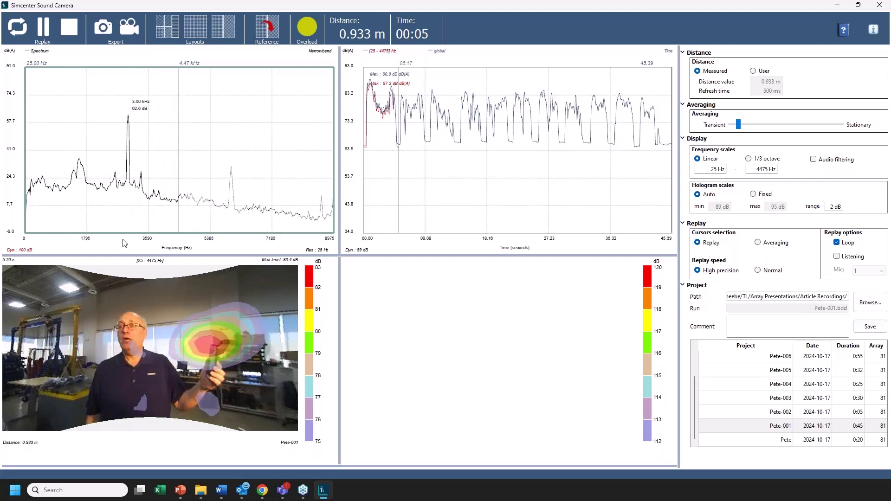
{"action": "scroll", "coordinate": [124, 240], "scroll_direction": "up", "scroll_amount": 2}
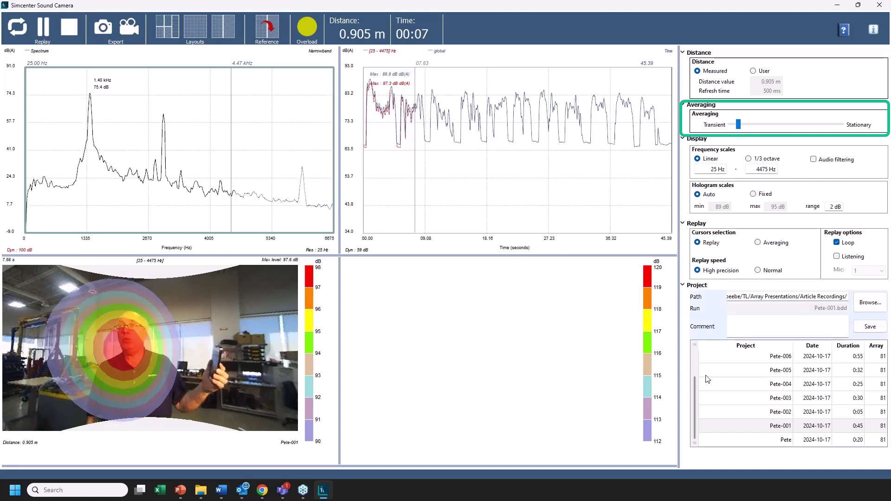
{"action": "scroll", "coordinate": [764, 398], "scroll_direction": "up", "scroll_amount": 1}
{"action": "double_click", "coordinate": [770, 385]}
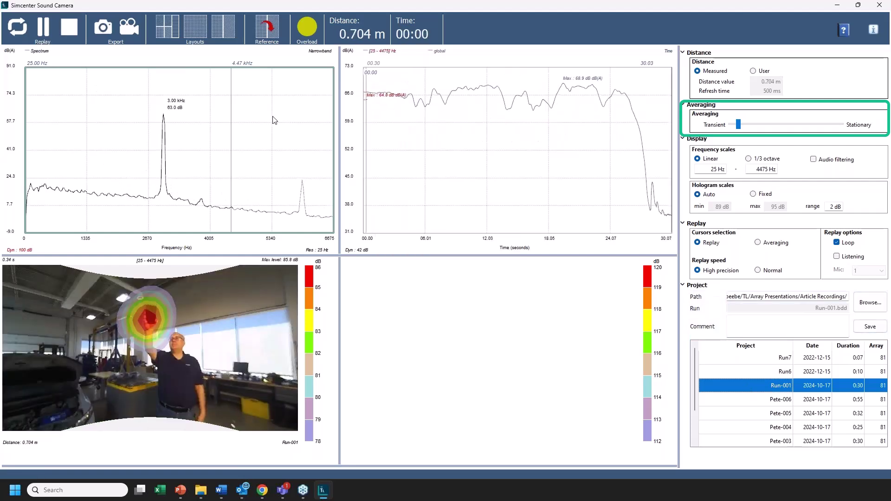
Select a new frequency band on the spectrum and shift it to 1075–5225 Hz
{"action": "left_click", "coordinate": [229, 122]}
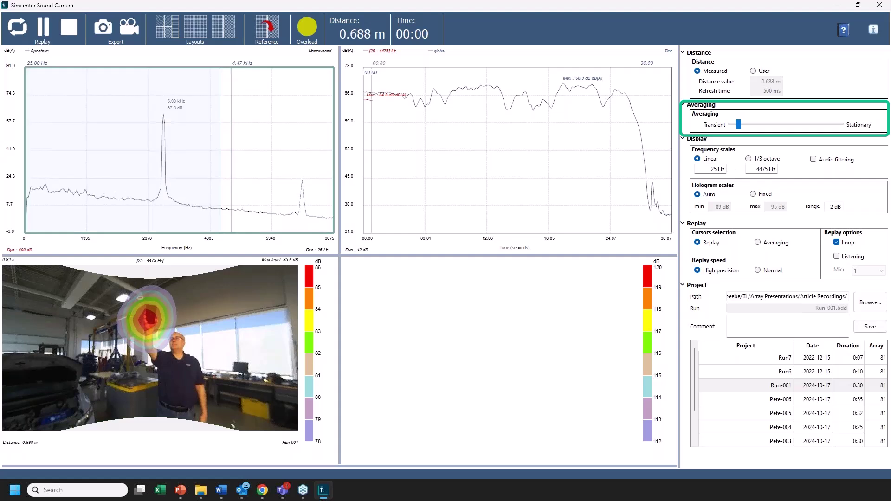
{"action": "left_click_drag", "start_coordinate": [218, 128], "coordinate": [60, 115]}
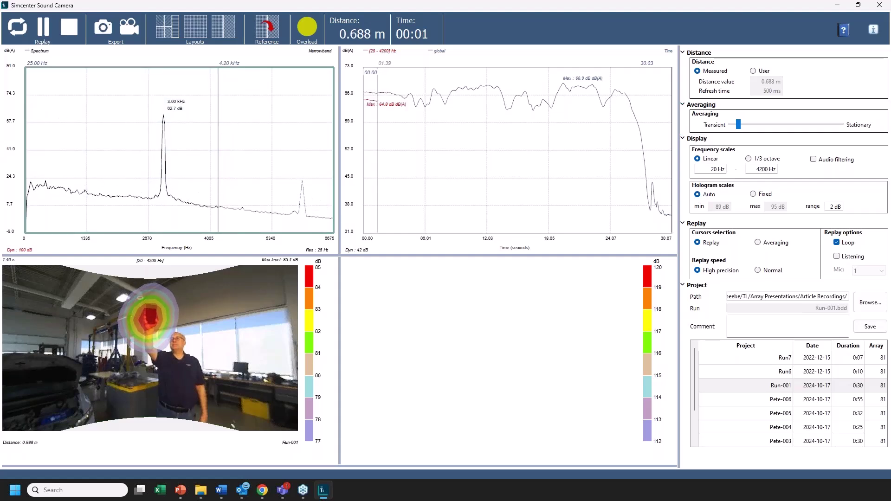
{"action": "left_click_drag", "start_coordinate": [31, 109], "coordinate": [76, 113]}
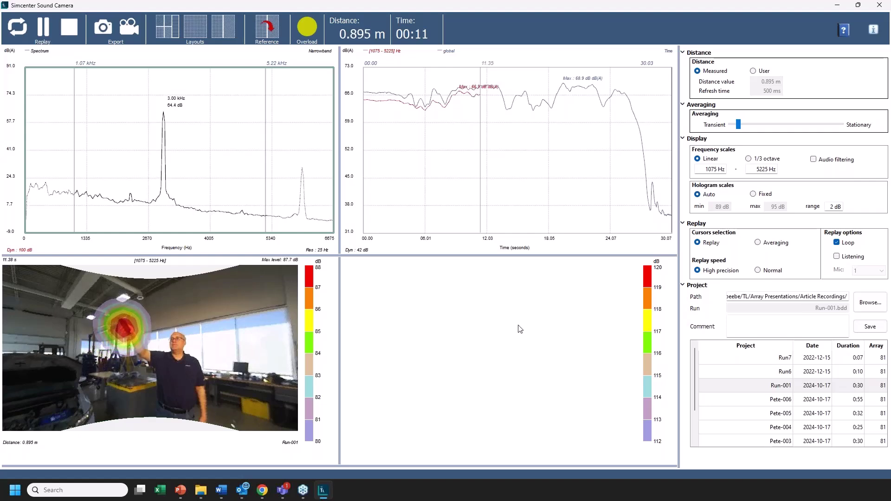
Raise the Averaging slider from near Transient almost to Stationary
{"action": "left_click", "coordinate": [739, 126]}
{"action": "left_click_drag", "start_coordinate": [739, 126], "coordinate": [833, 131]}
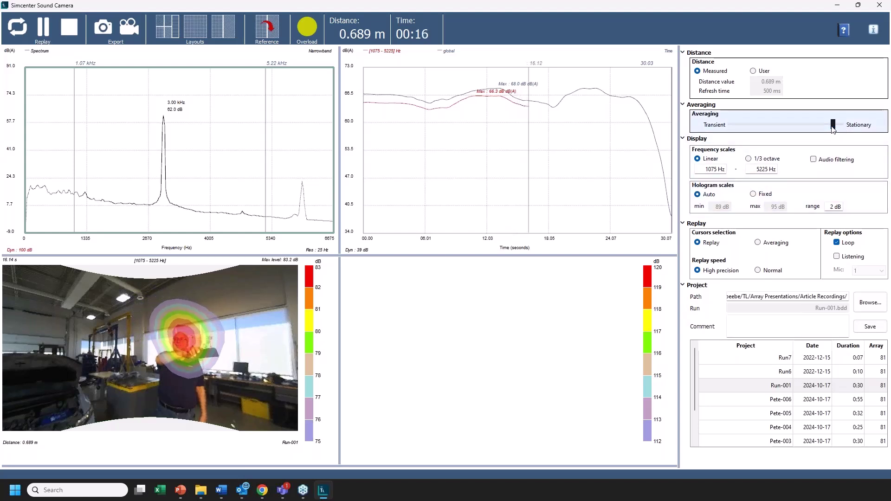
Move the Averaging slider back to nearly Transient
{"action": "left_click_drag", "start_coordinate": [833, 125], "coordinate": [738, 125]}
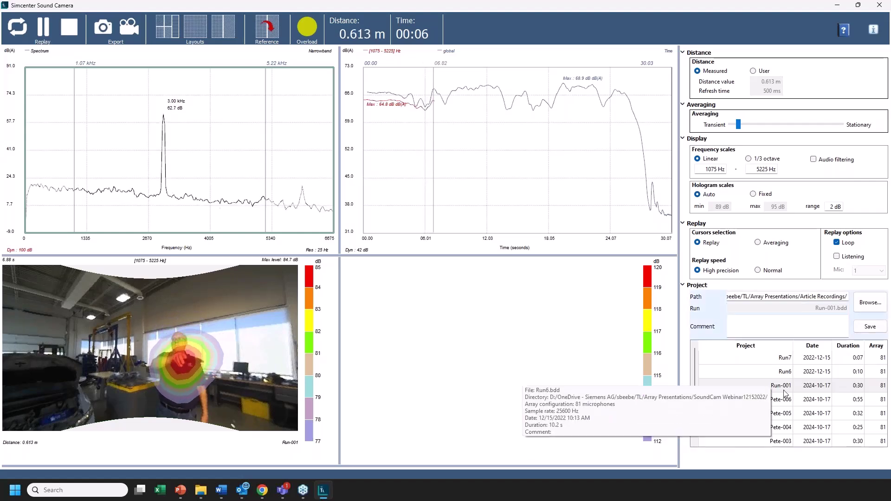
Load the Run7 kitchen-counter recording from the Project table
{"action": "double_click", "coordinate": [783, 359]}
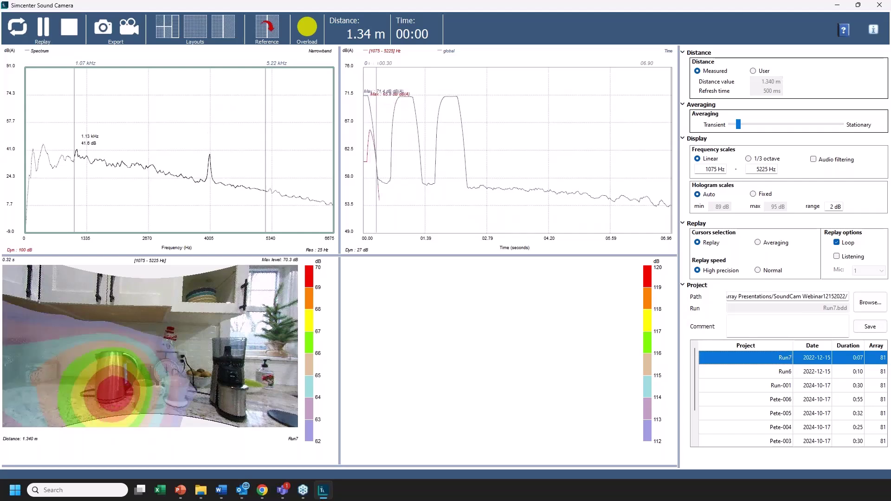
End the Run7 replay loop at about 3.35 s and activate the live hologram view
{"action": "left_click_drag", "start_coordinate": [669, 151], "coordinate": [513, 152]}
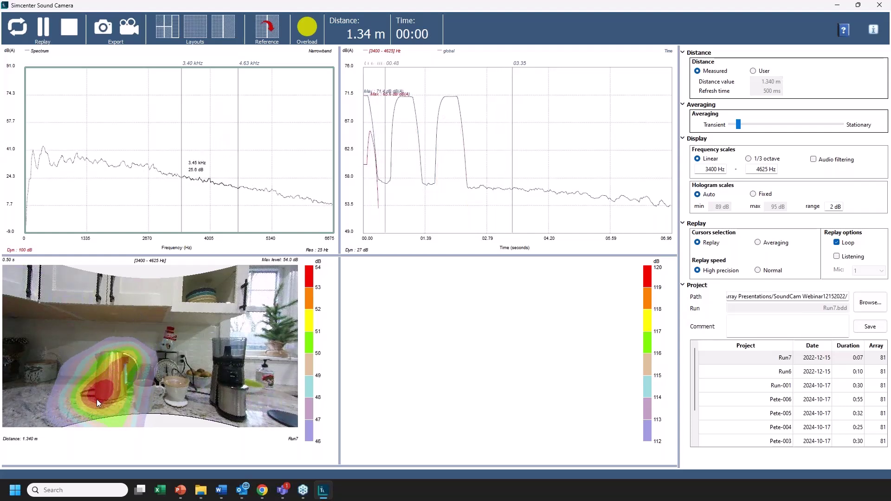
{"action": "left_click", "coordinate": [167, 425]}
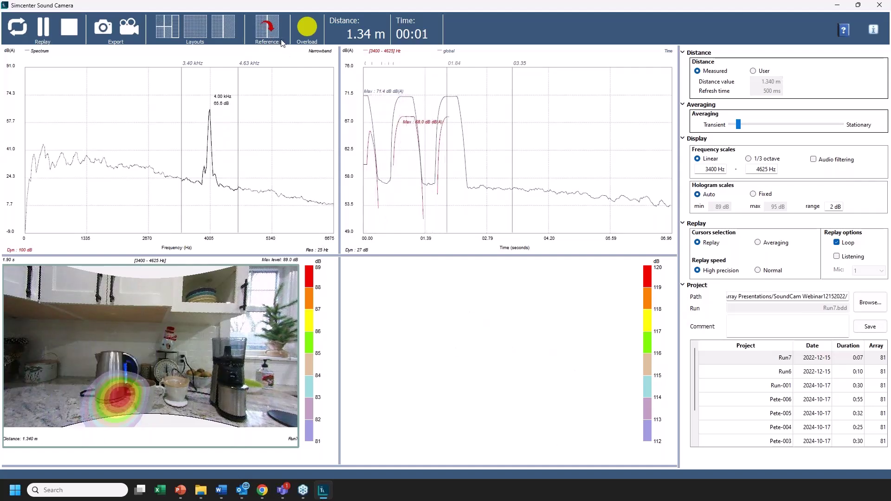
Add a Reference hologram snapshot of the kettle, then retake it at the current moment
{"action": "left_click", "coordinate": [272, 36]}
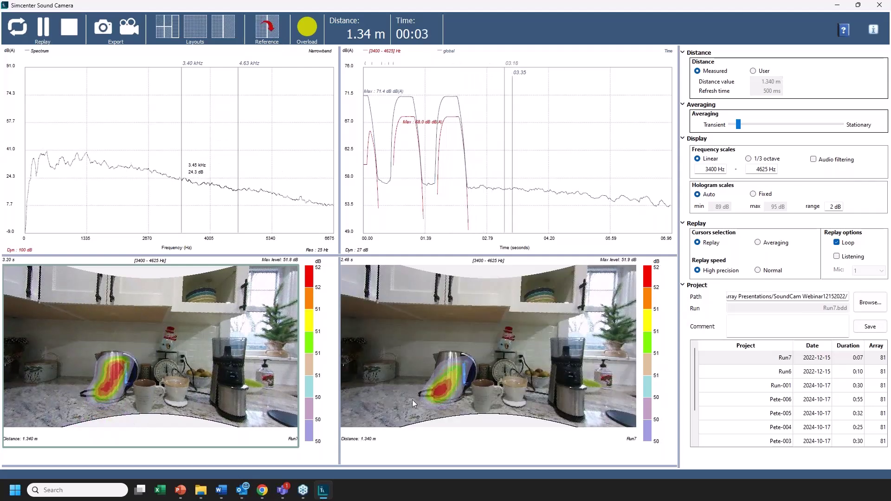
{"action": "left_click", "coordinate": [275, 33]}
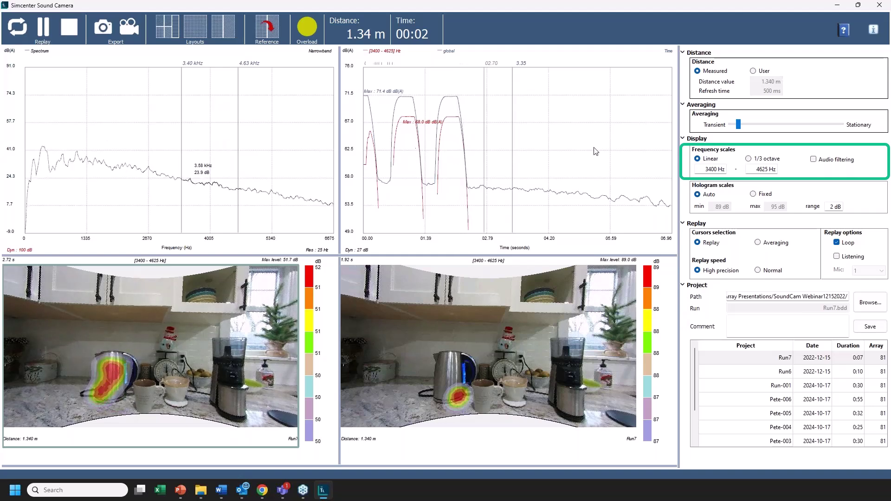
Switch to 1/3-octave bands, narrow the analysis band to 1414–2828 Hz, and end the loop near 2.8 s
{"action": "left_click", "coordinate": [748, 158]}
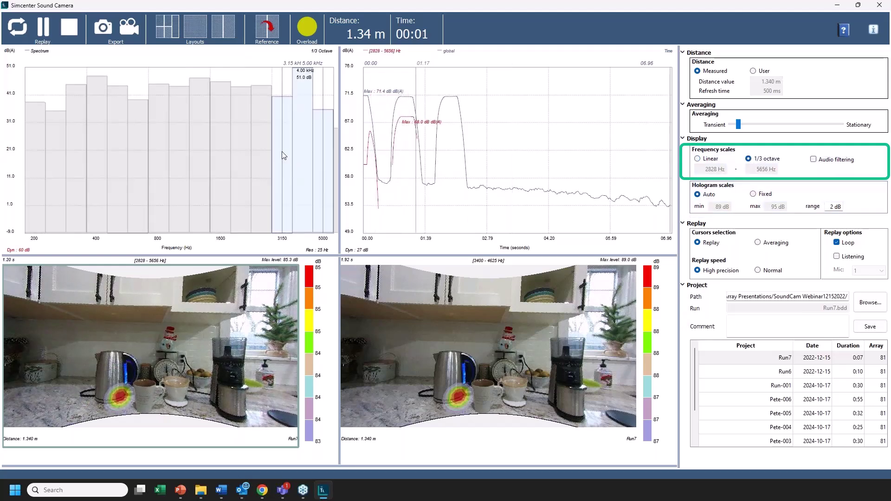
{"action": "left_click_drag", "start_coordinate": [325, 155], "coordinate": [132, 155]}
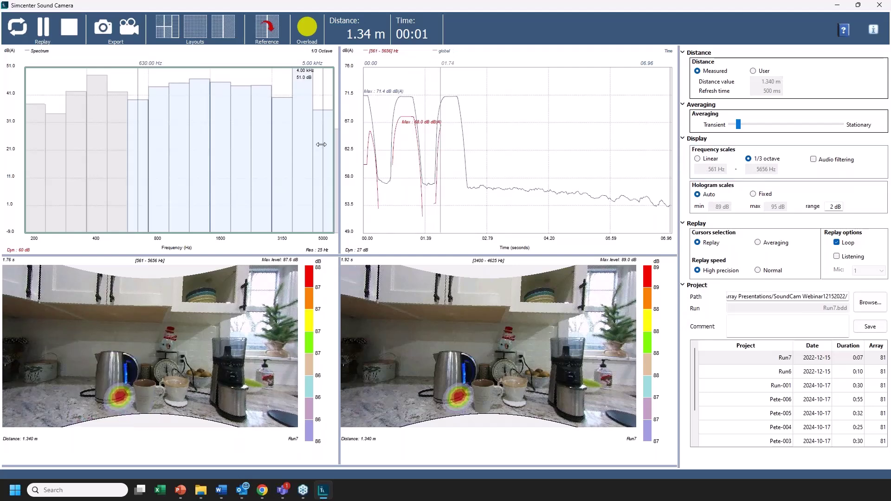
{"action": "left_click_drag", "start_coordinate": [313, 156], "coordinate": [188, 155]}
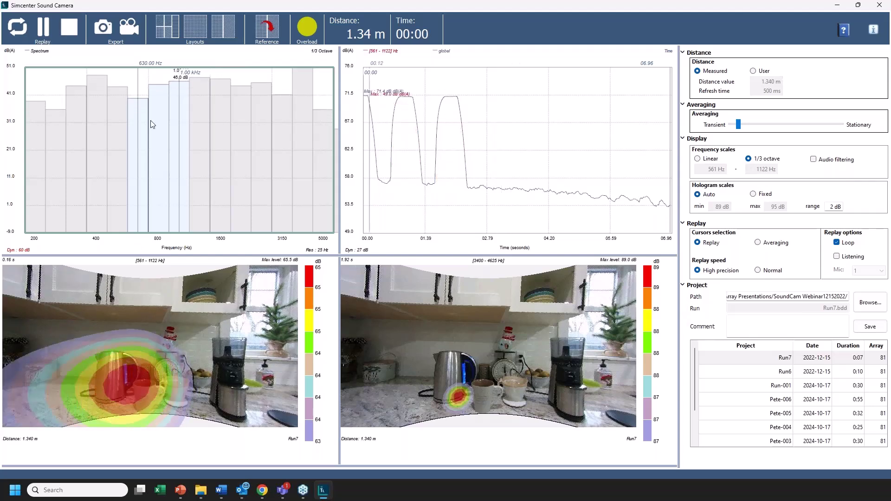
{"action": "left_click_drag", "start_coordinate": [150, 124], "coordinate": [233, 124]}
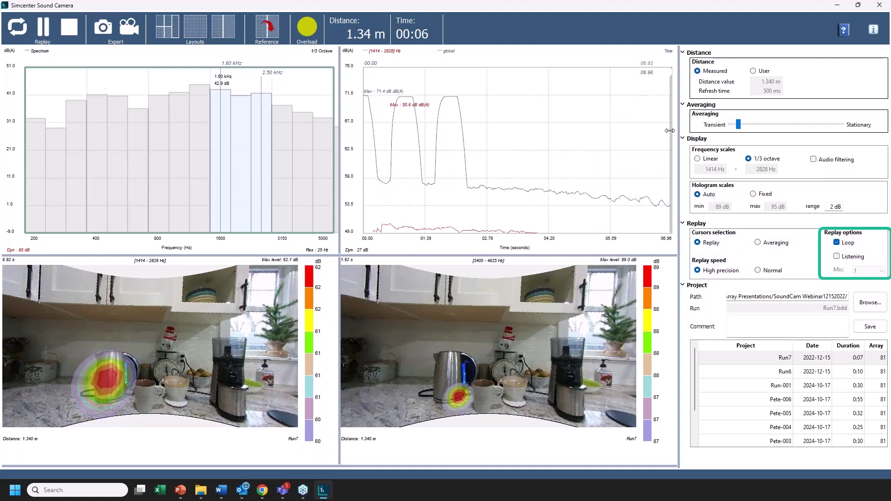
{"action": "left_click_drag", "start_coordinate": [670, 131], "coordinate": [486, 145]}
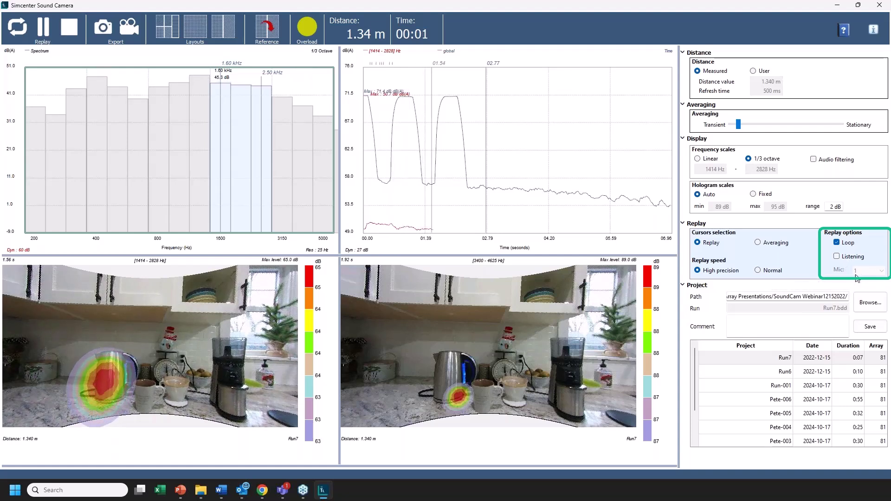
Listen to Run7's looped replay at Normal speed, then stop it and untick Listening
{"action": "left_click", "coordinate": [837, 257]}
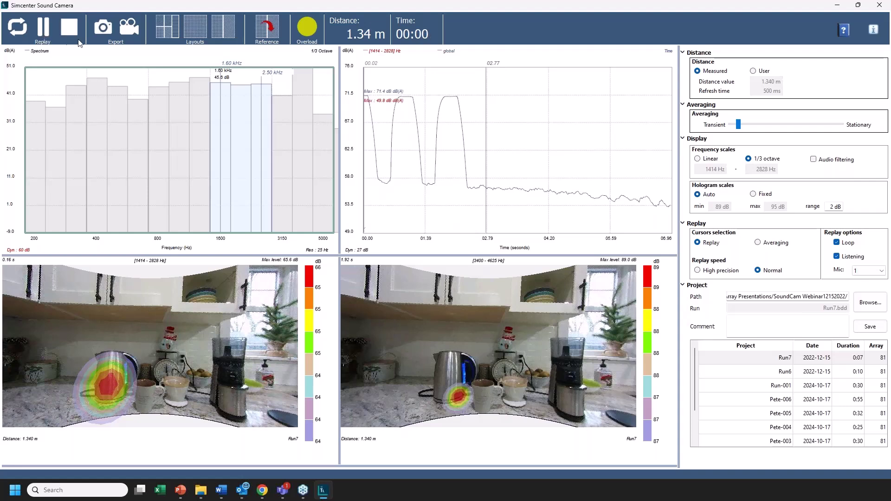
{"action": "left_click", "coordinate": [70, 28]}
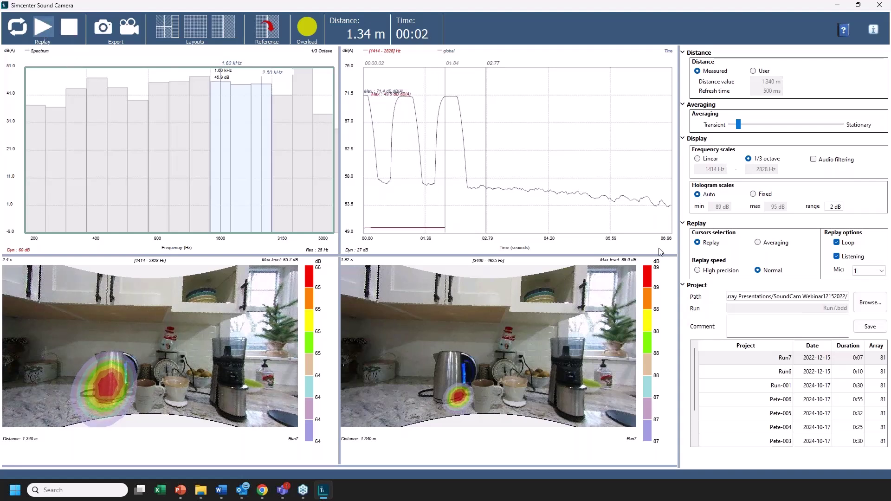
{"action": "left_click", "coordinate": [837, 257]}
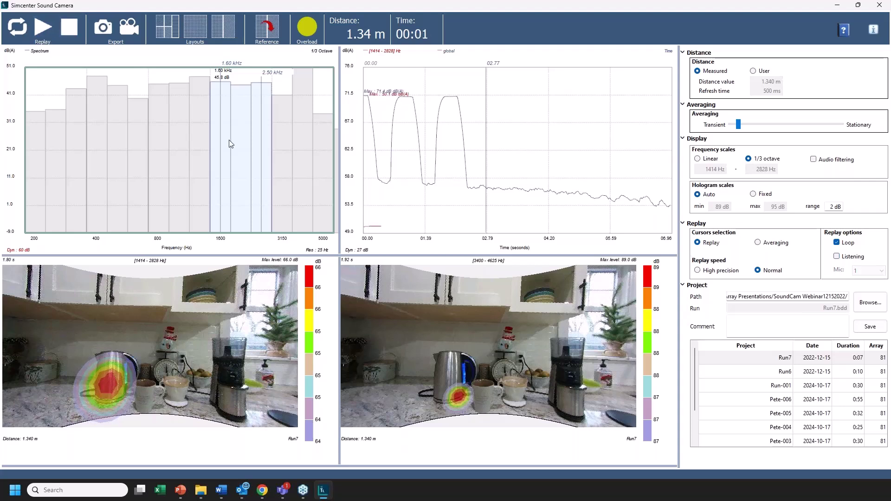